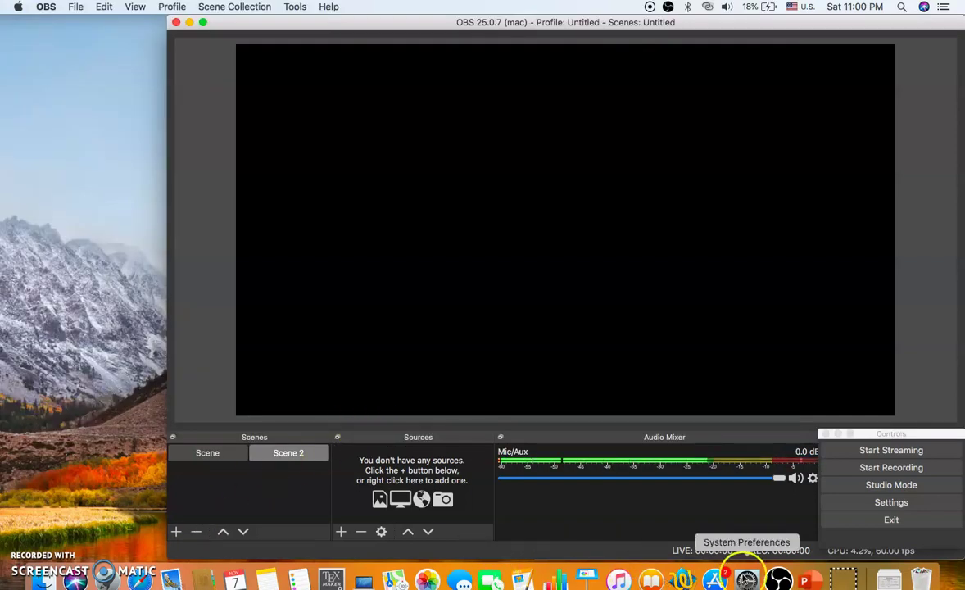
- Bring the Gwave gravitational waves presentation up in PowerPoint beside OBS
click(804, 580)
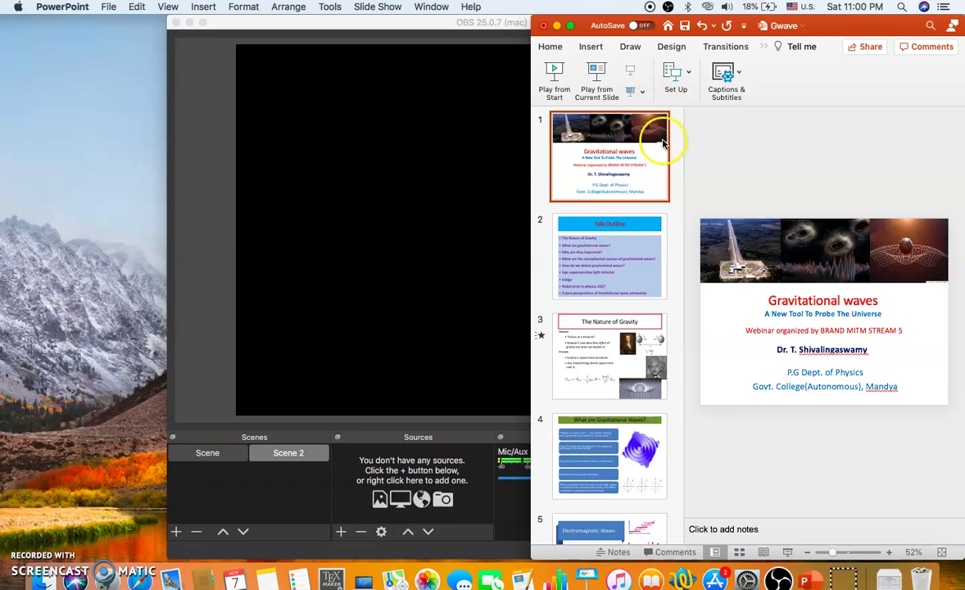
- Make PowerPoint full screen and set the show type to Browsed by an individual (window)
click(571, 26)
click(322, 33)
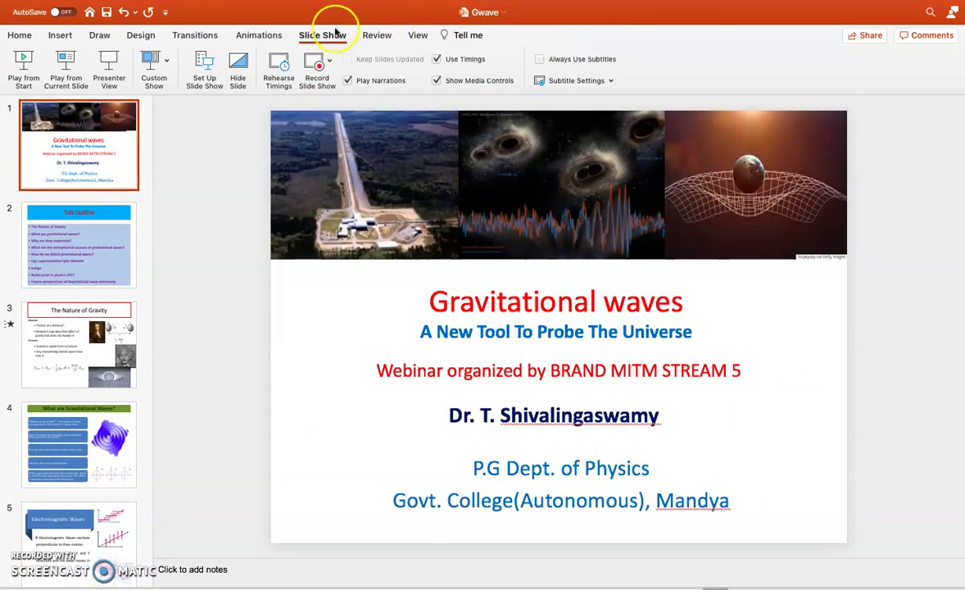
click(323, 35)
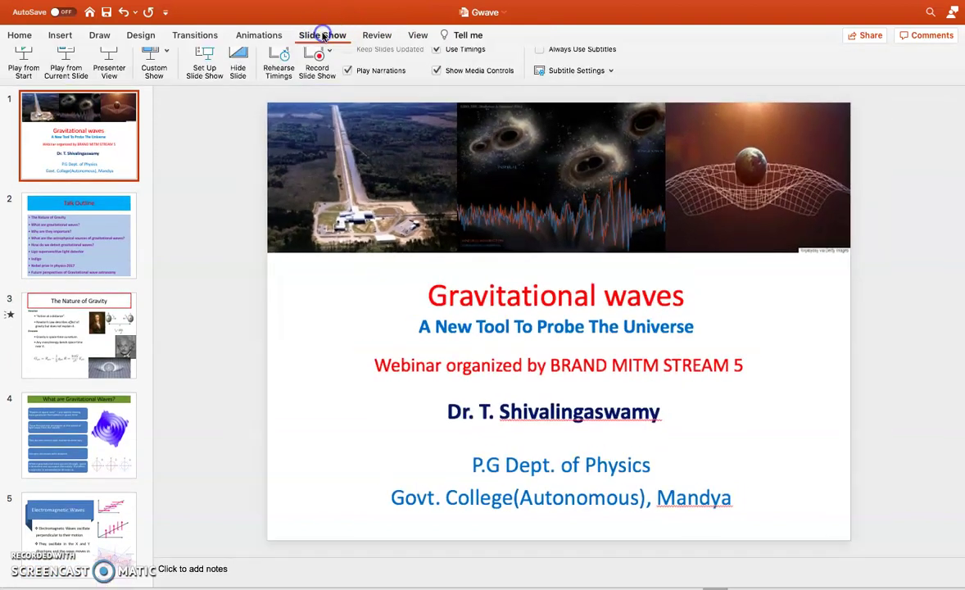
click(211, 70)
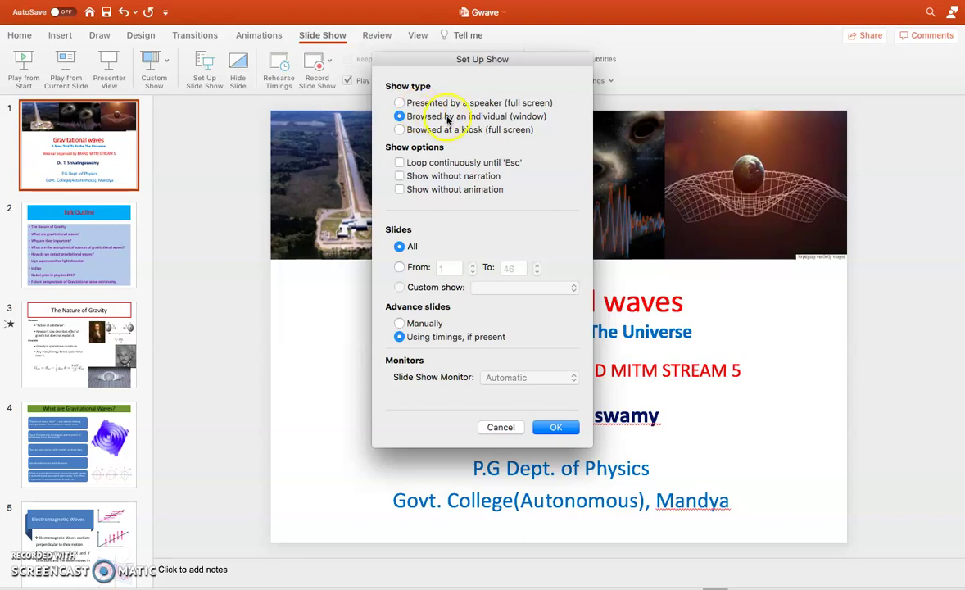
click(399, 103)
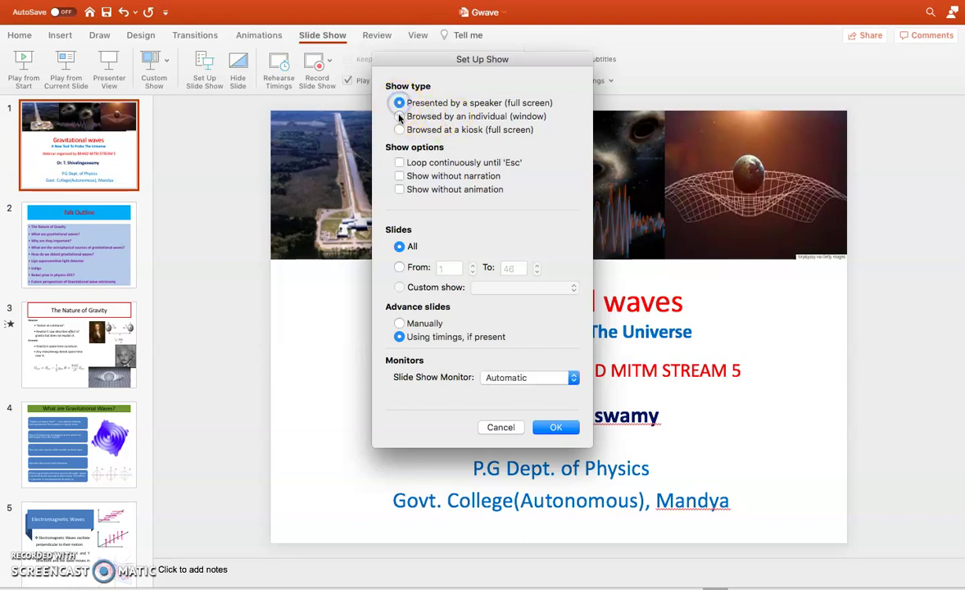
click(399, 117)
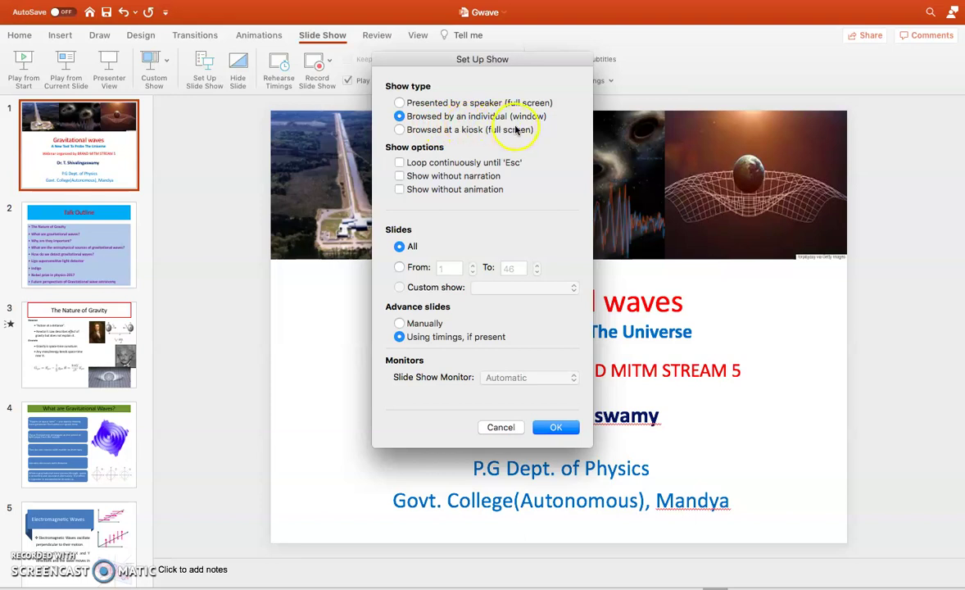
click(549, 435)
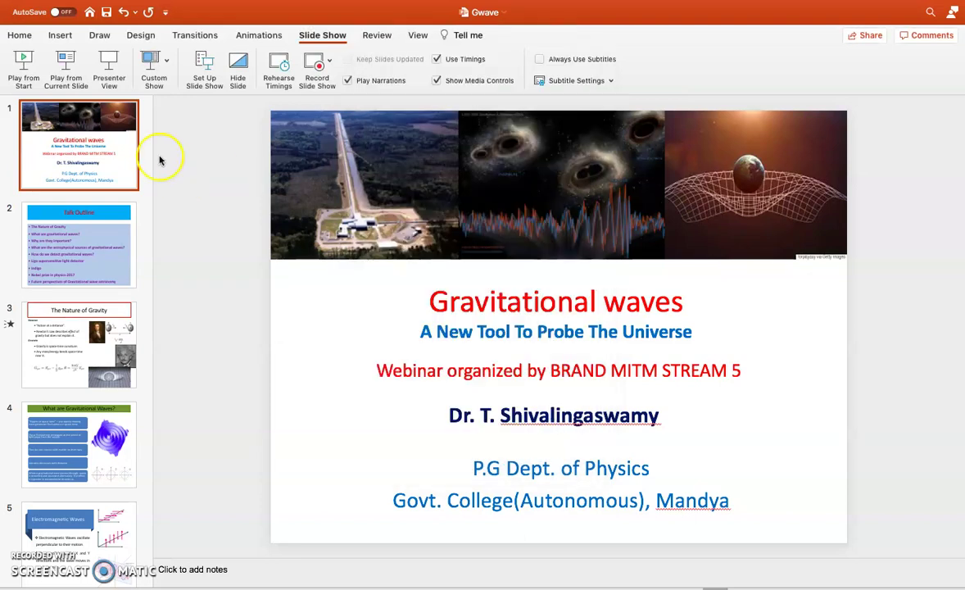
mouse_move(37, 25)
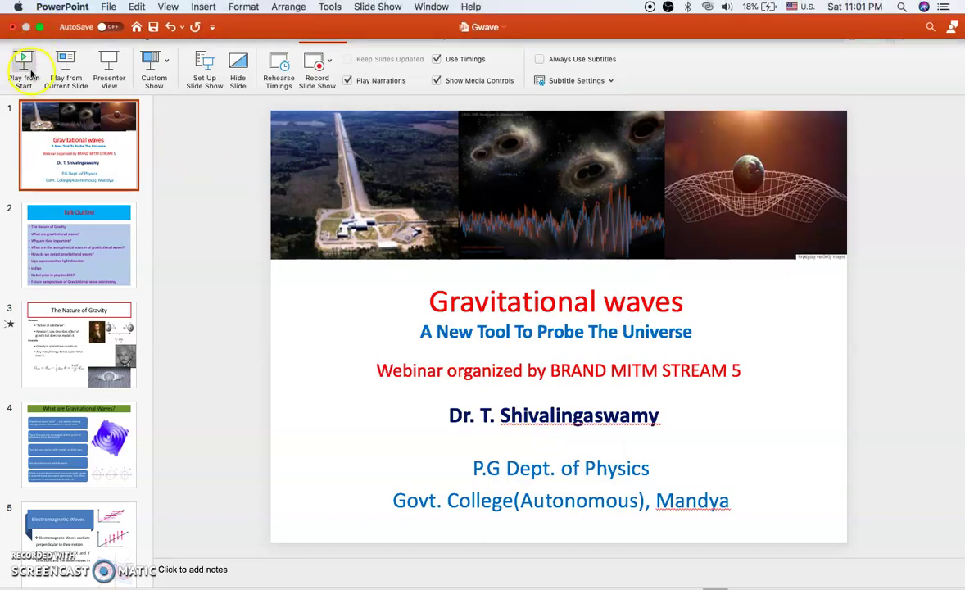
- Exit full screen and play the Gwave slide show from the first slide in its own window
click(41, 27)
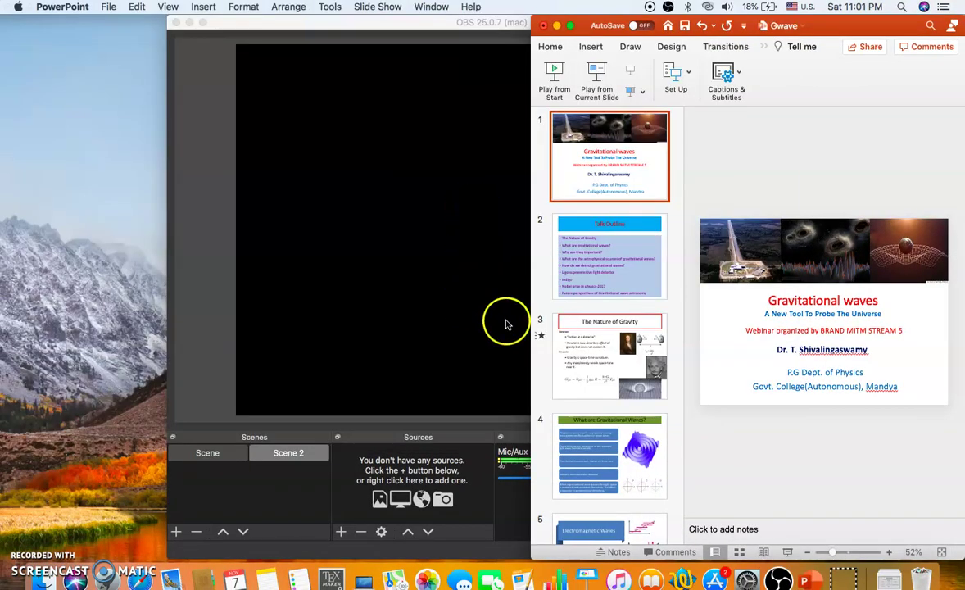
click(554, 78)
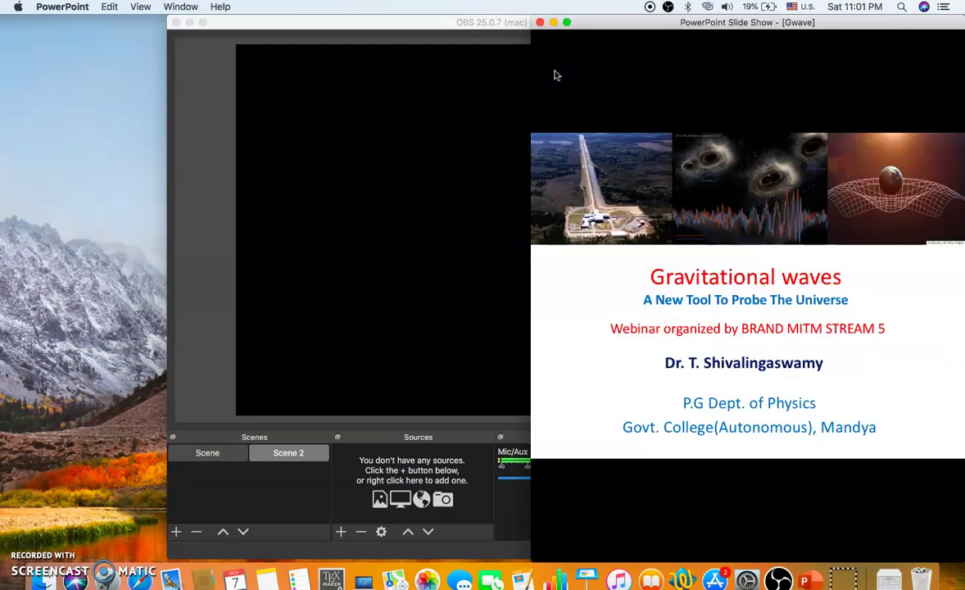
click(508, 231)
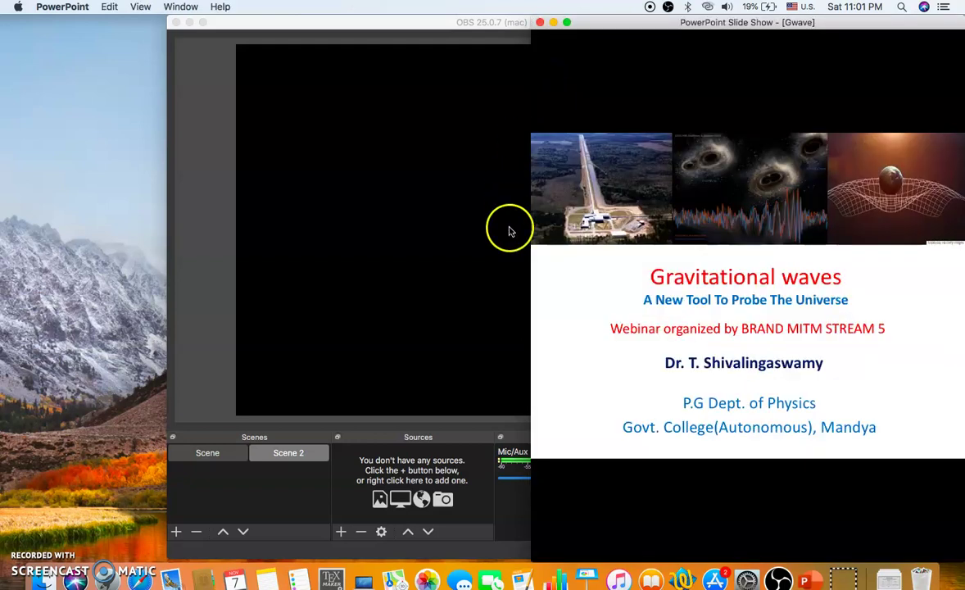
key(super+ctrl+f)
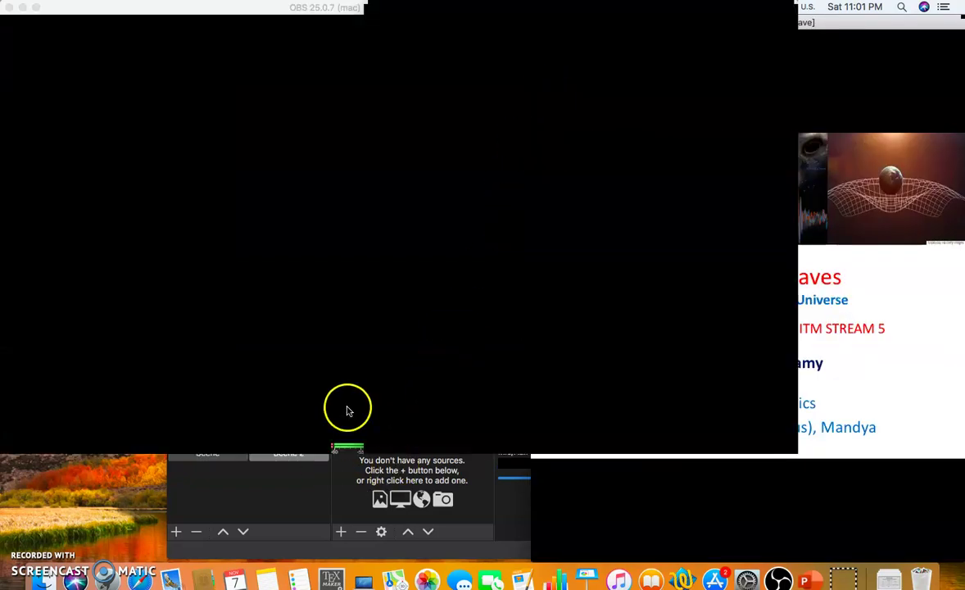
- Bring OBS back to the front and dismiss the Sources add menu without adding anything
click(218, 371)
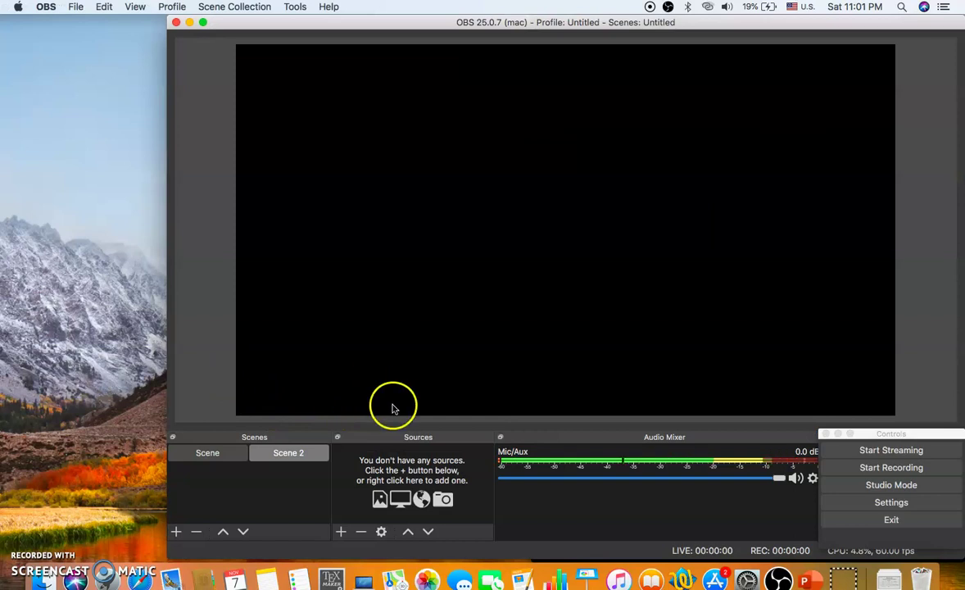
click(342, 532)
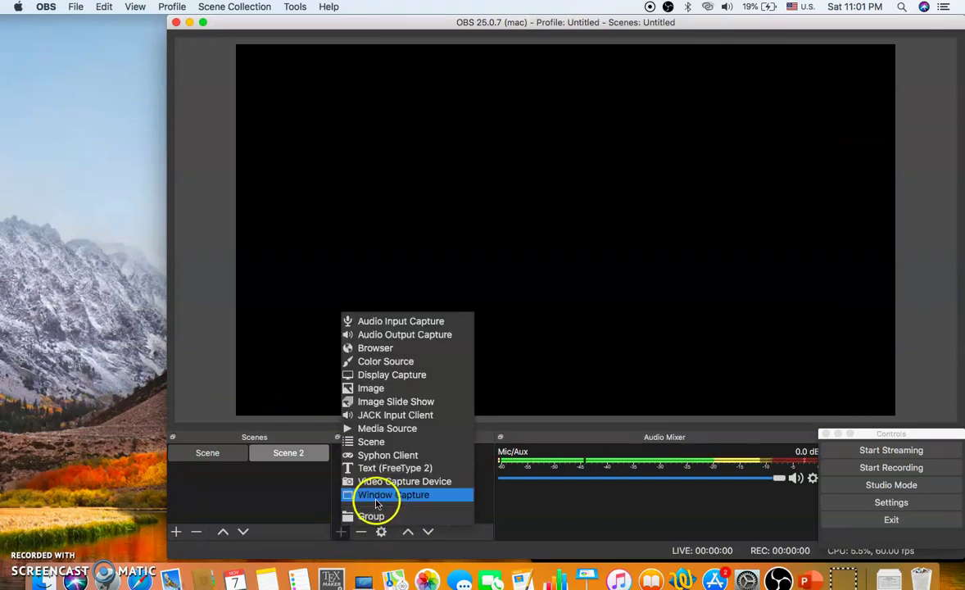
click(319, 508)
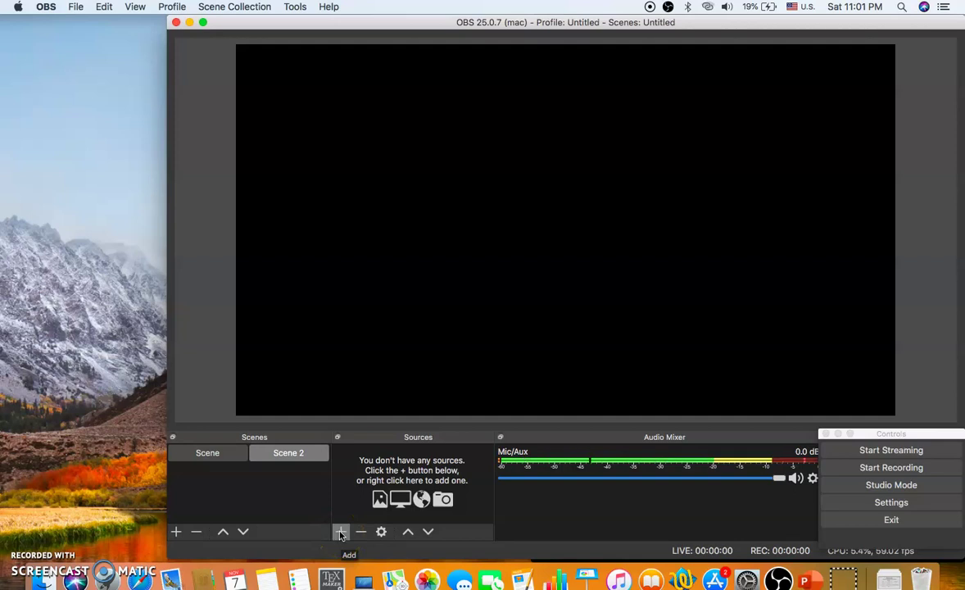
click(869, 505)
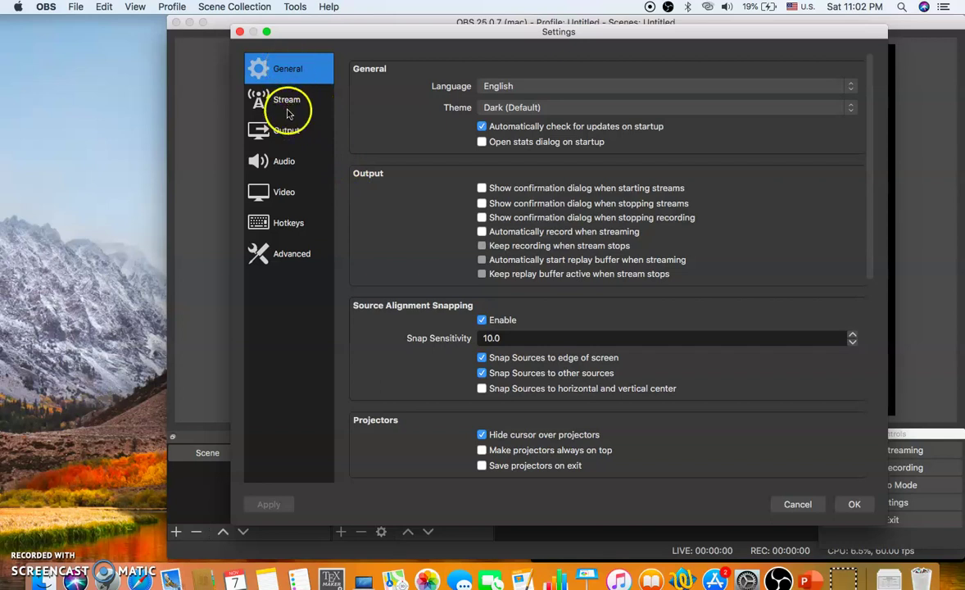
- Show the Output settings and browse for a Recording Path folder
click(282, 133)
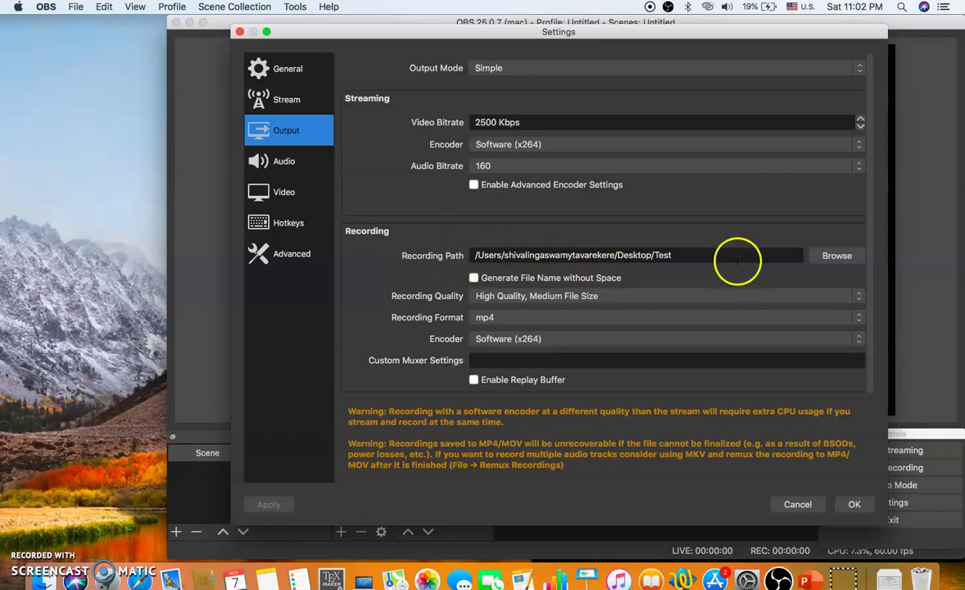
click(826, 260)
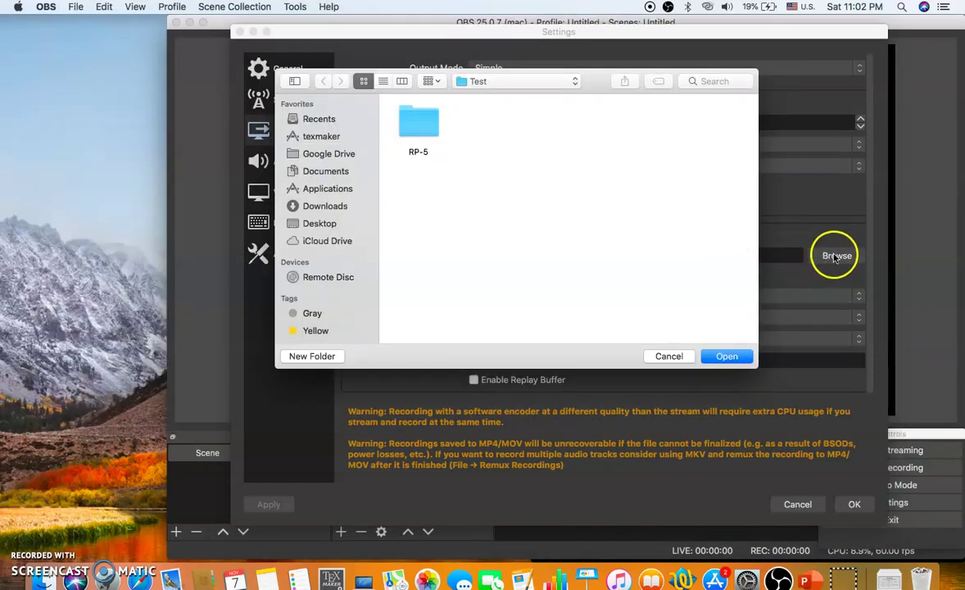
- Set the recording path to the Test folder on the Desktop
click(325, 224)
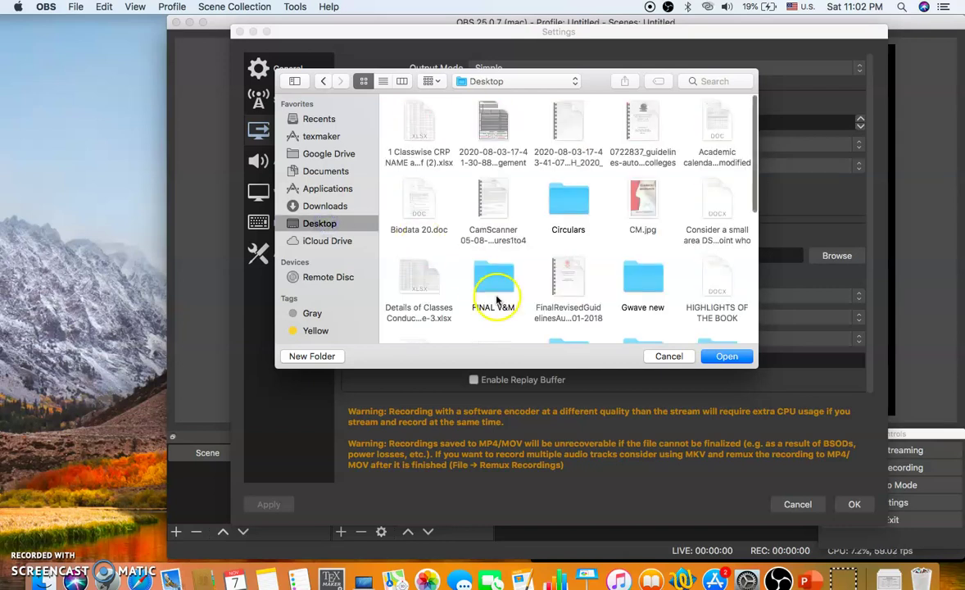
scroll(496, 294, down, 10)
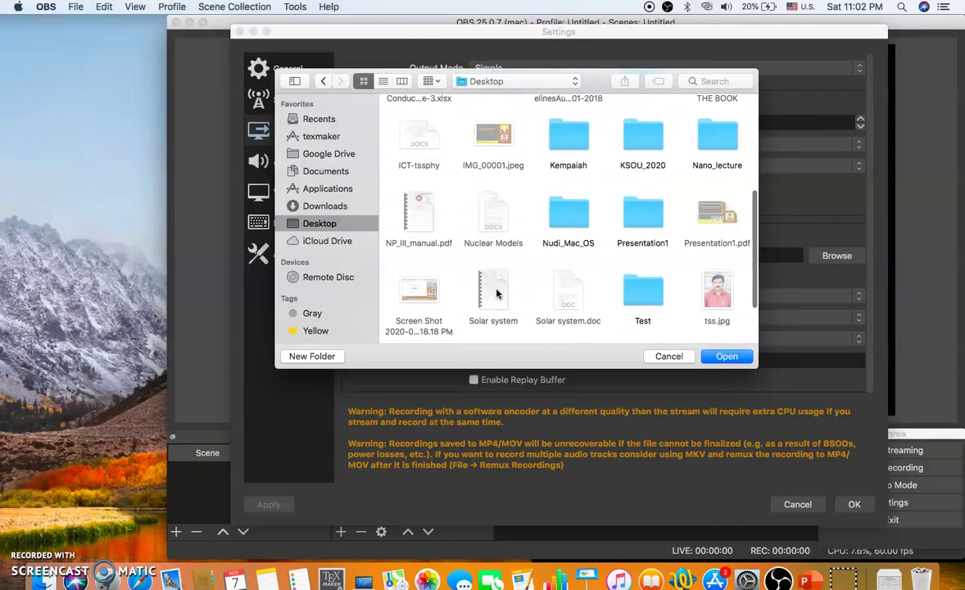
click(653, 227)
click(726, 357)
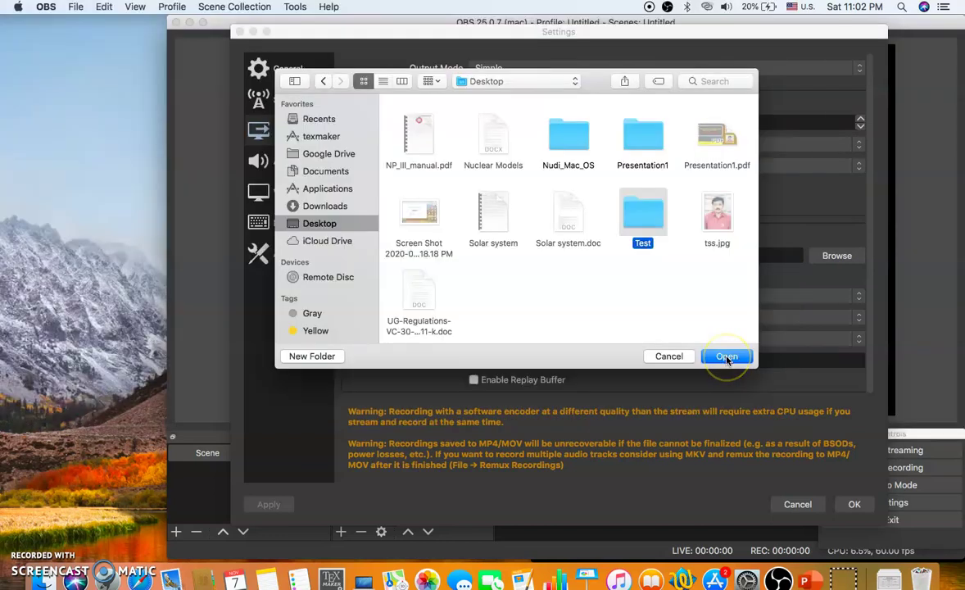
click(727, 358)
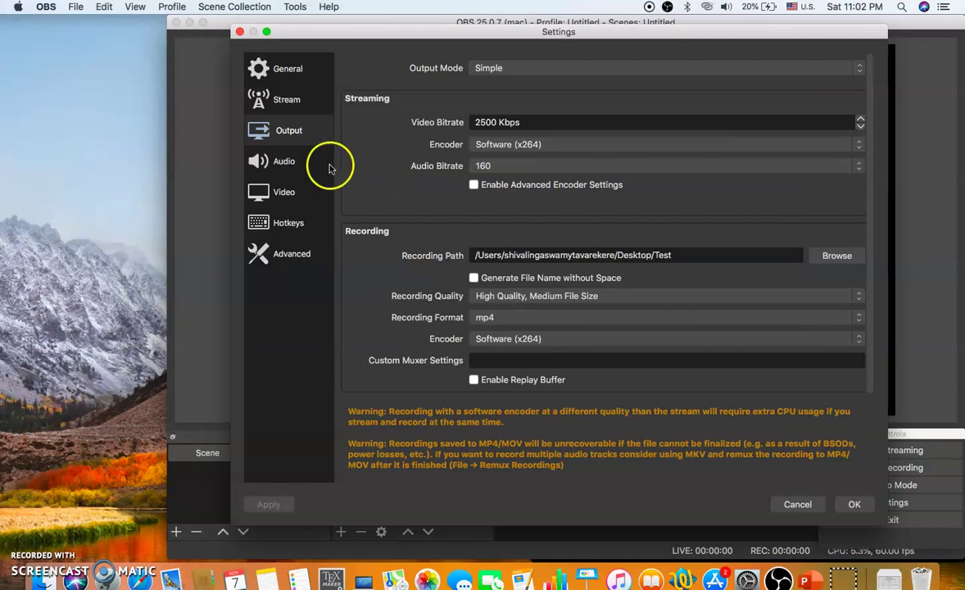
- Review the Audio settings, then the Video page with 1280x720 resolution at 60 FPS
click(297, 163)
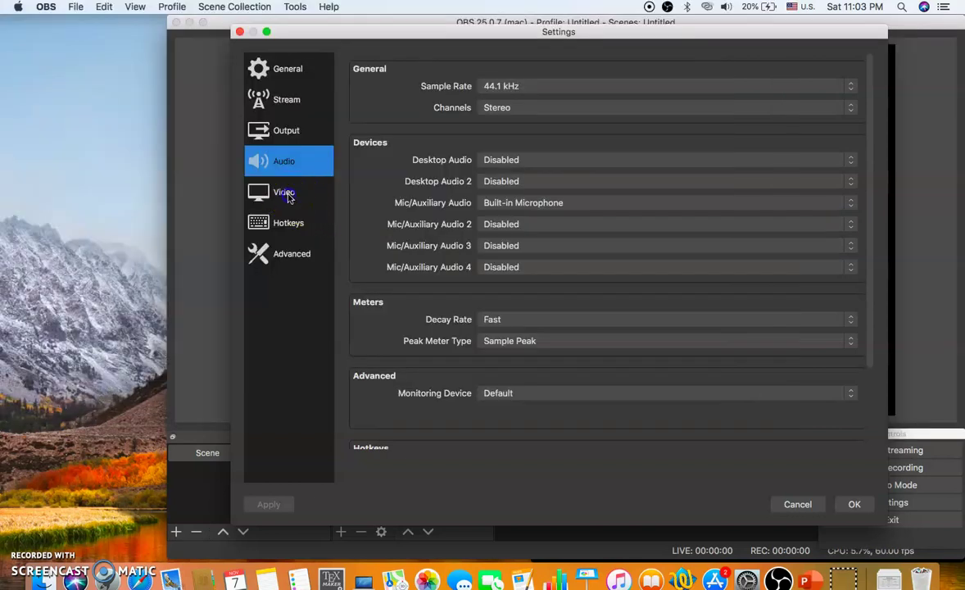
click(285, 192)
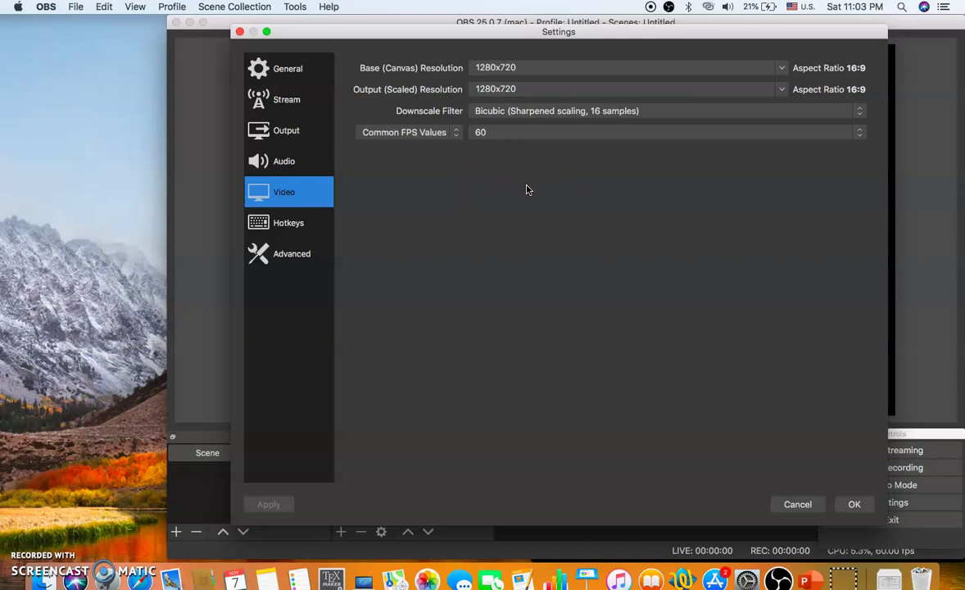
- Assign hotkey 1 to Start Recording and 2 to Stop Recording, and save the settings
click(295, 229)
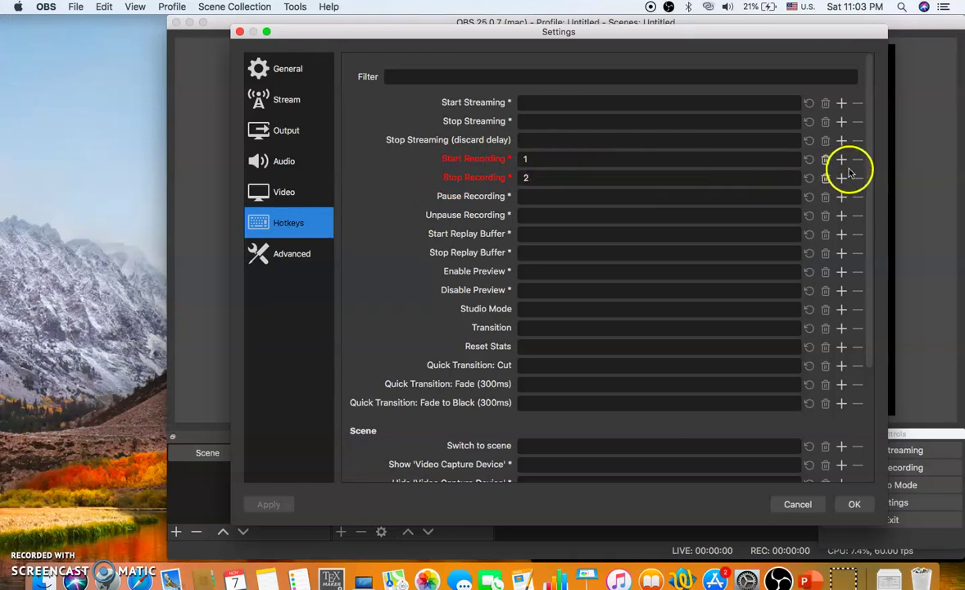
click(681, 159)
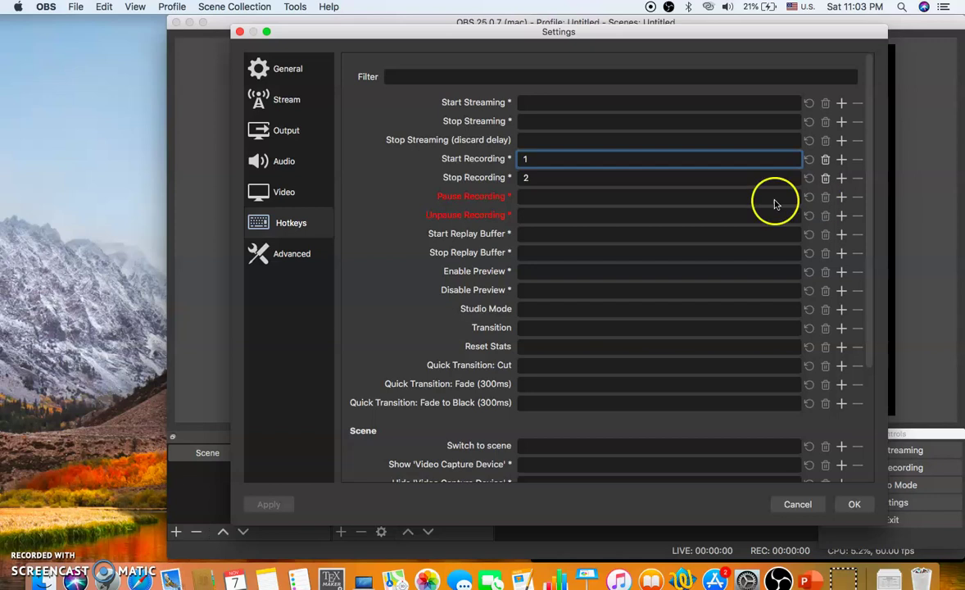
click(616, 180)
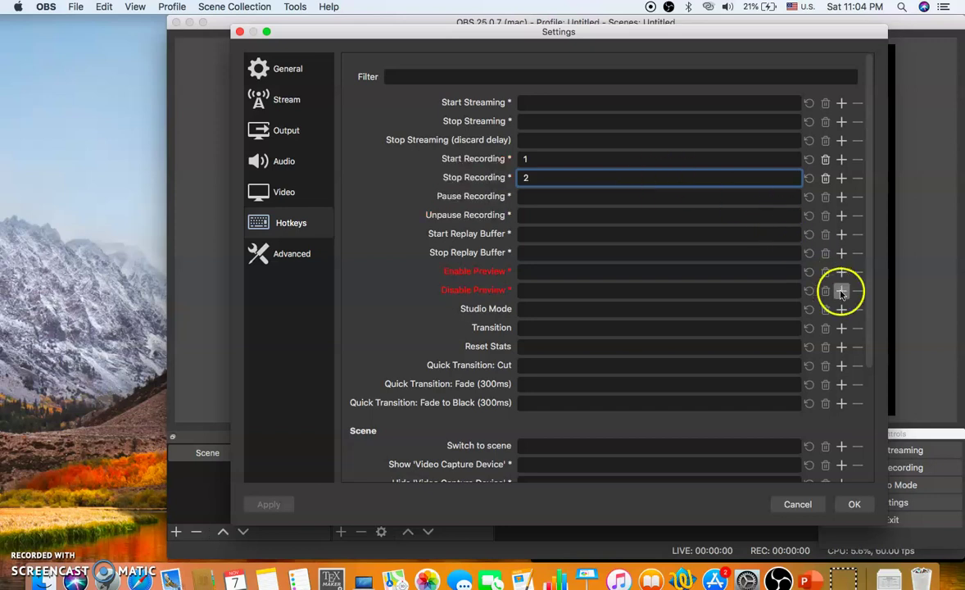
click(869, 504)
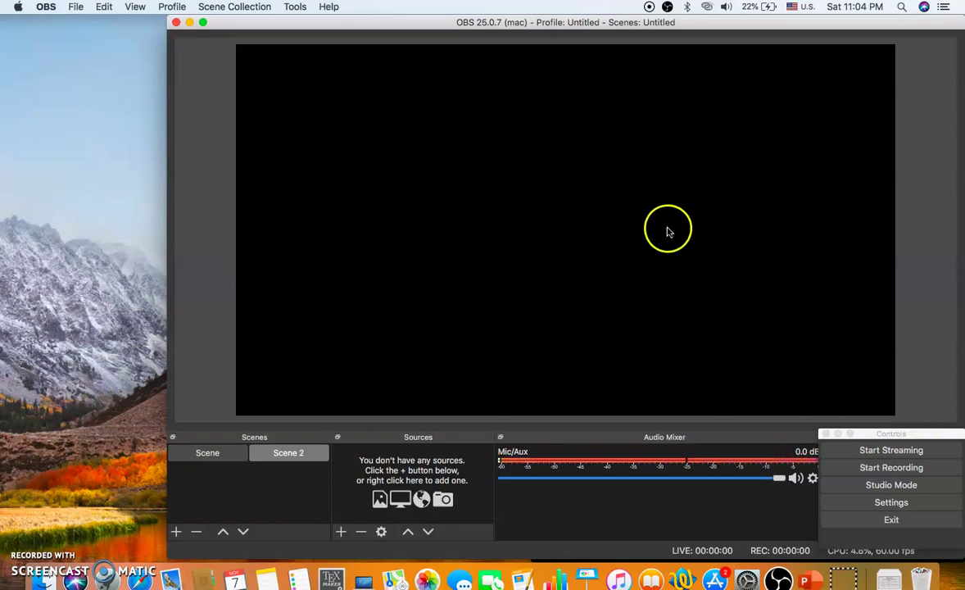
- Add a new Window Capture source to Scene 2
click(341, 534)
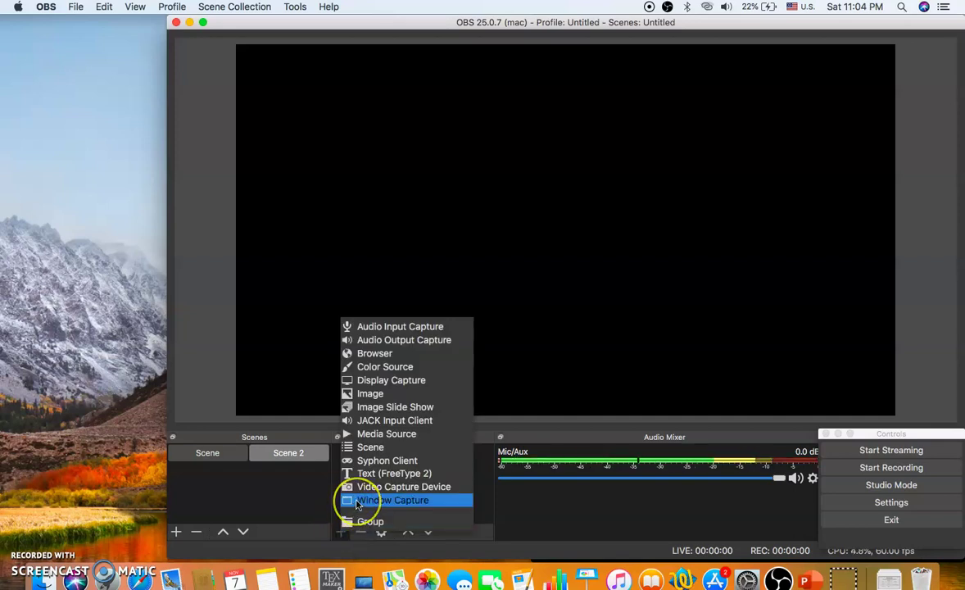
click(392, 500)
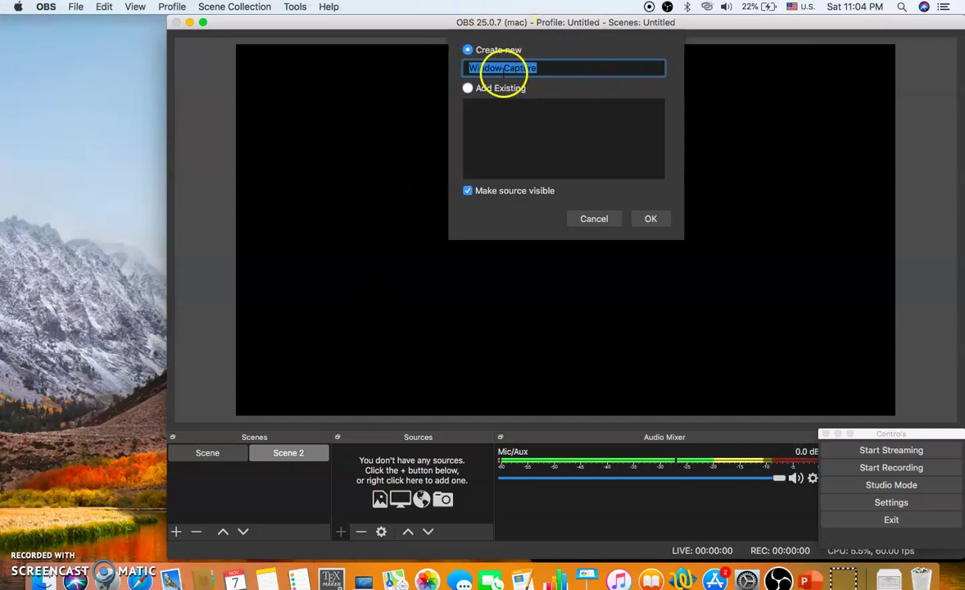
click(651, 219)
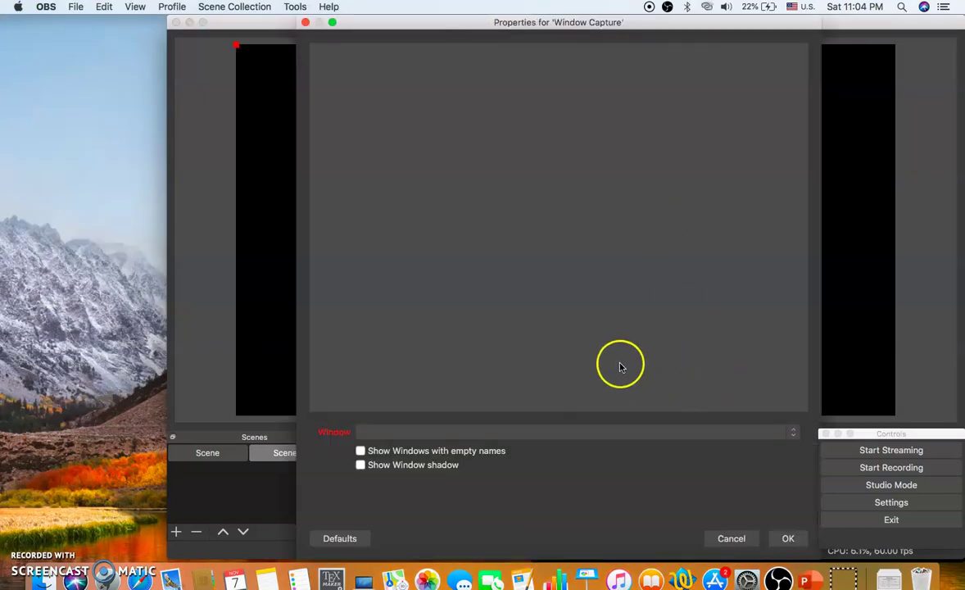
- Capture the PowerPoint Slide Show window and position it on the canvas
click(793, 435)
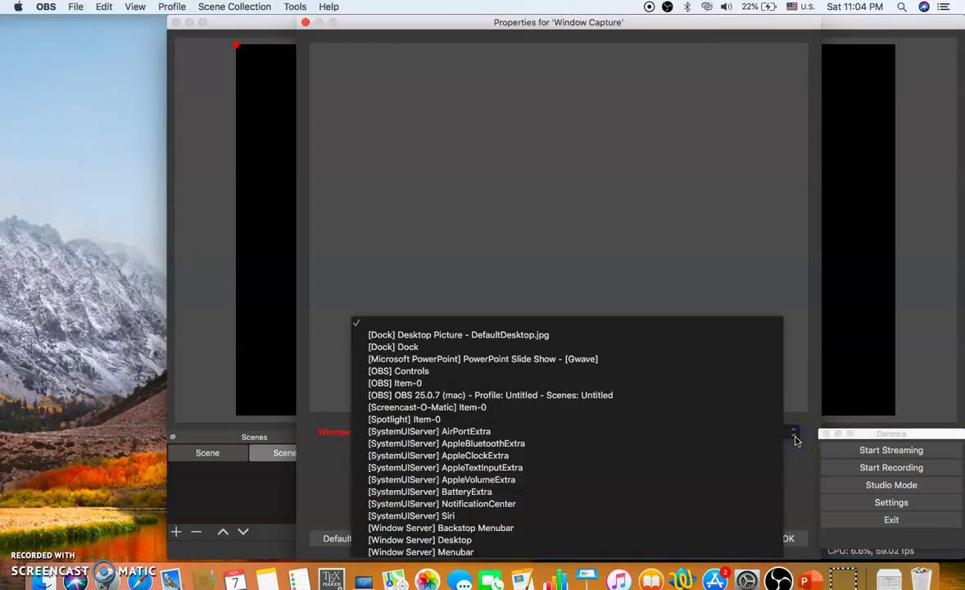
click(619, 362)
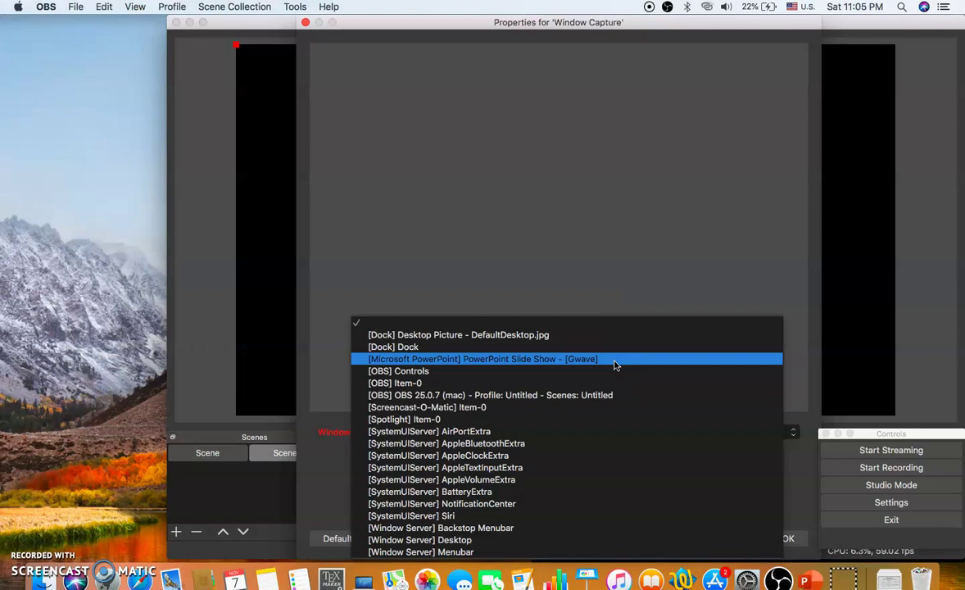
click(616, 363)
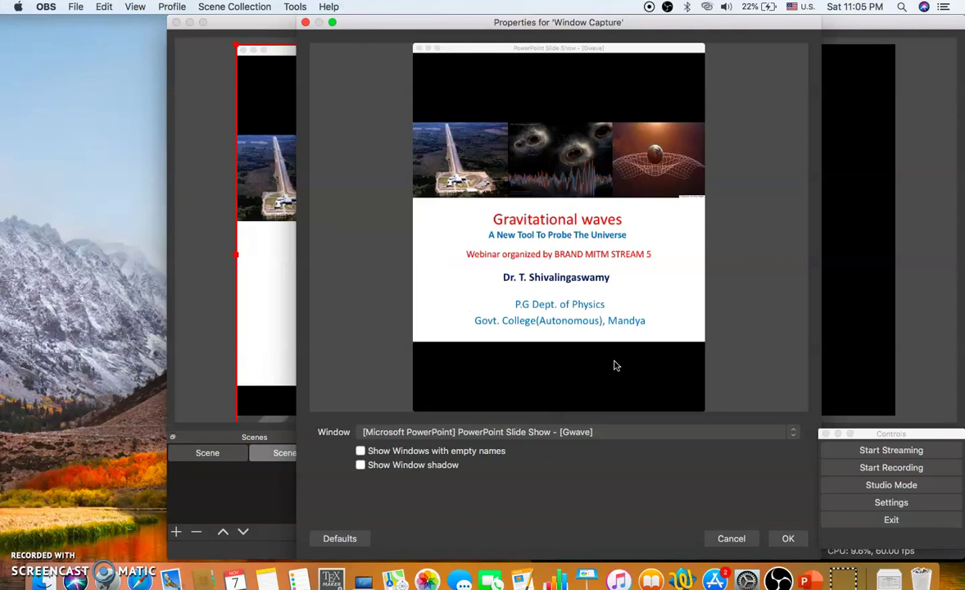
click(789, 537)
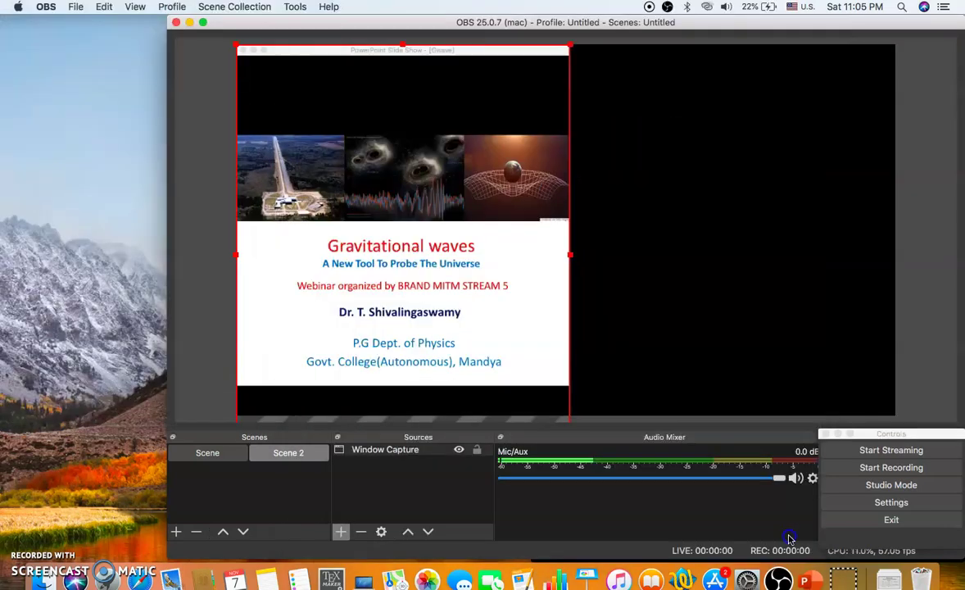
click(739, 361)
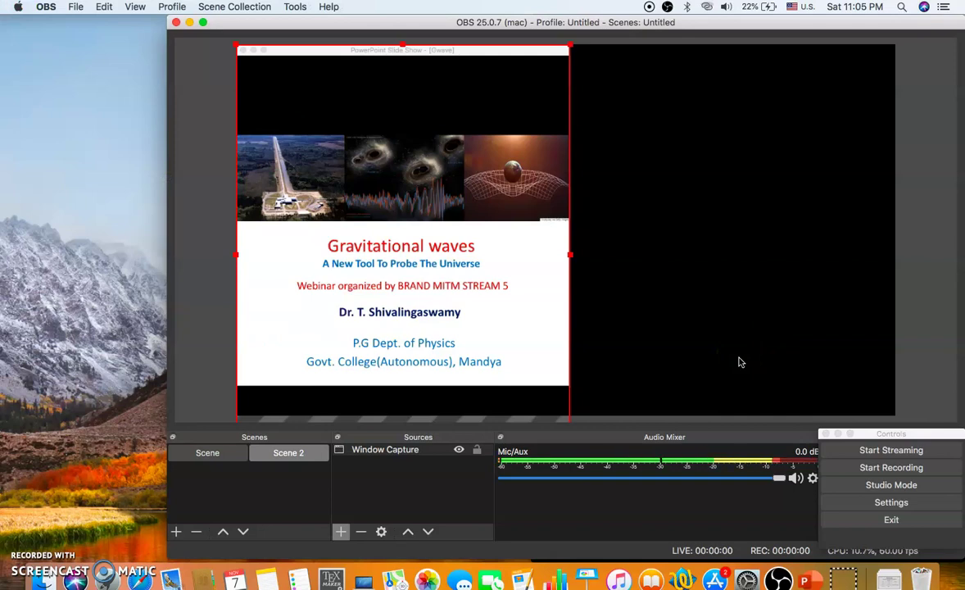
mouse_move(660, 215)
mouse_down()
mouse_move(691, 202)
mouse_move(472, 199)
mouse_move(531, 251)
mouse_up()
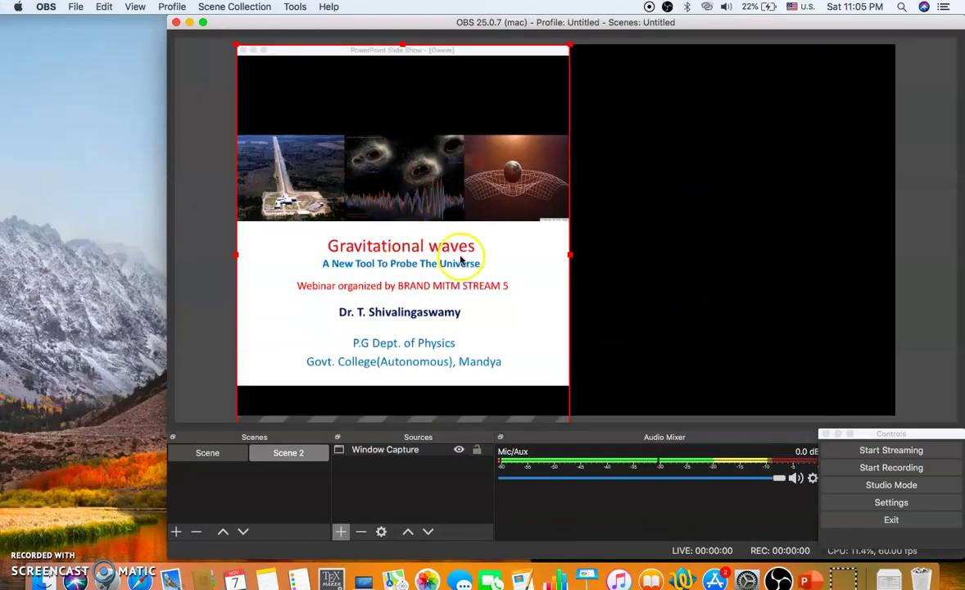
- Apply Transform > Fit to screen to the slideshow window capture
right_click(503, 242)
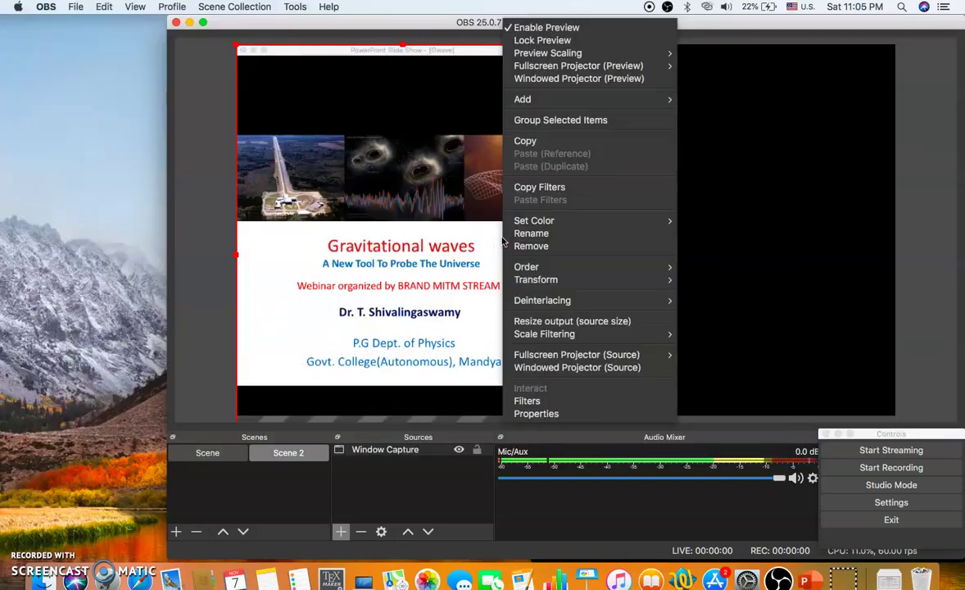
mouse_move(578, 268)
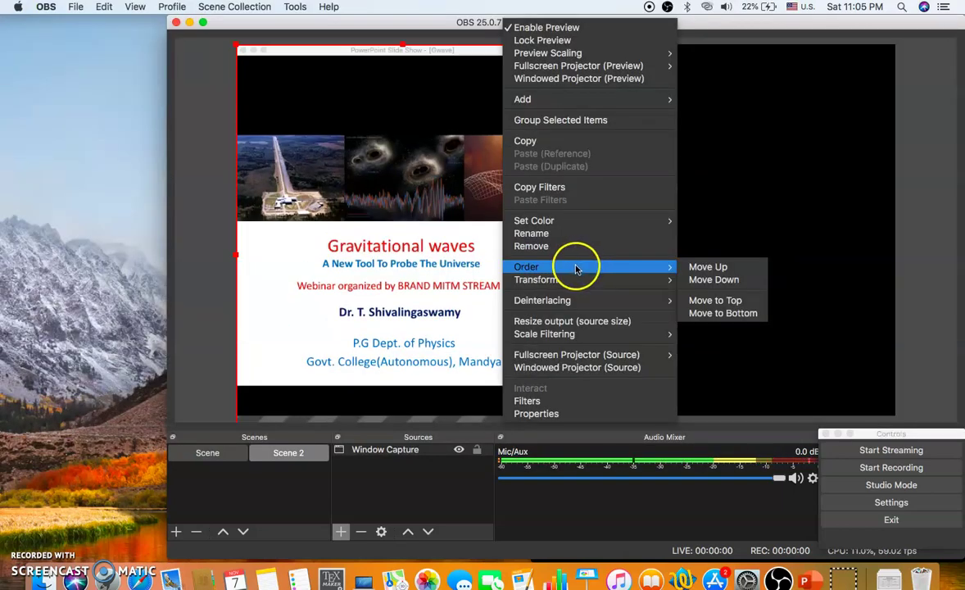
mouse_move(565, 286)
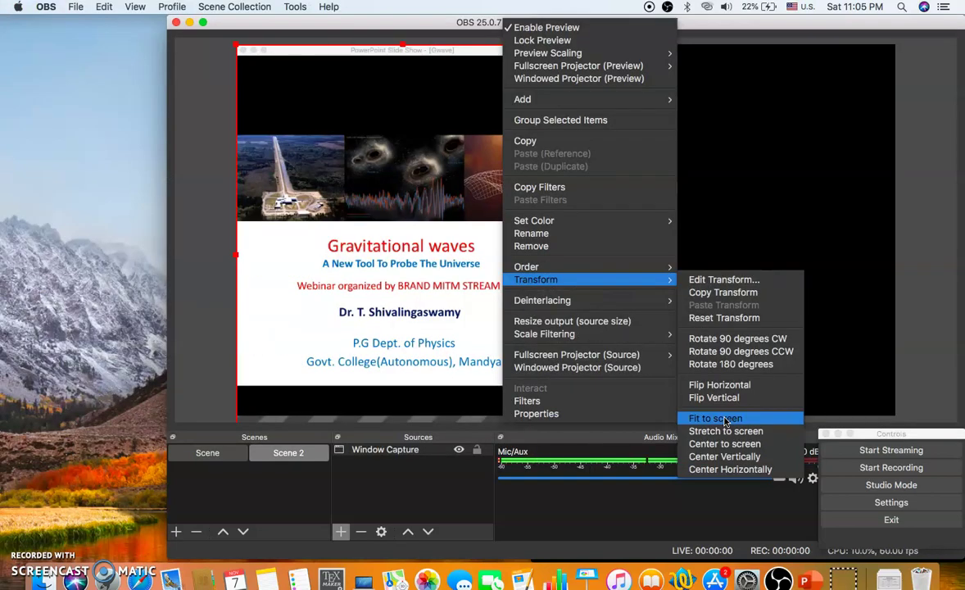
click(715, 418)
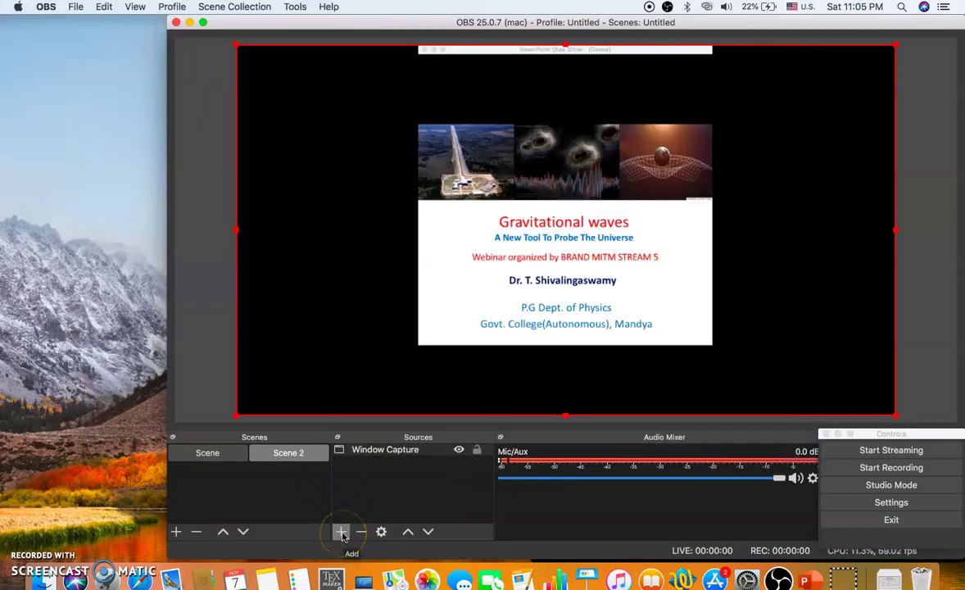
- Add a Video Capture Device 2 source to Scene 2 using the FaceTime HD Camera
click(342, 533)
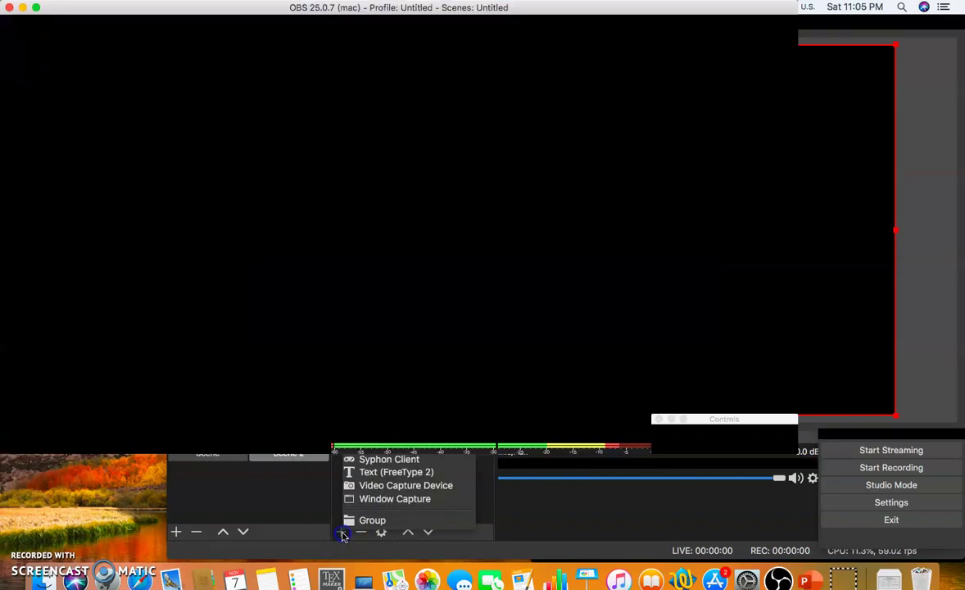
click(365, 486)
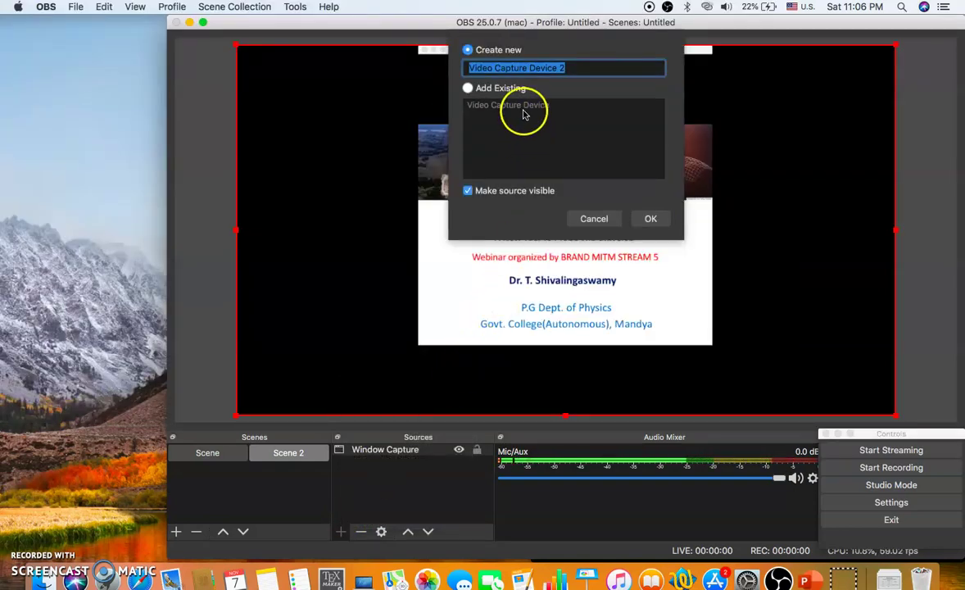
click(652, 219)
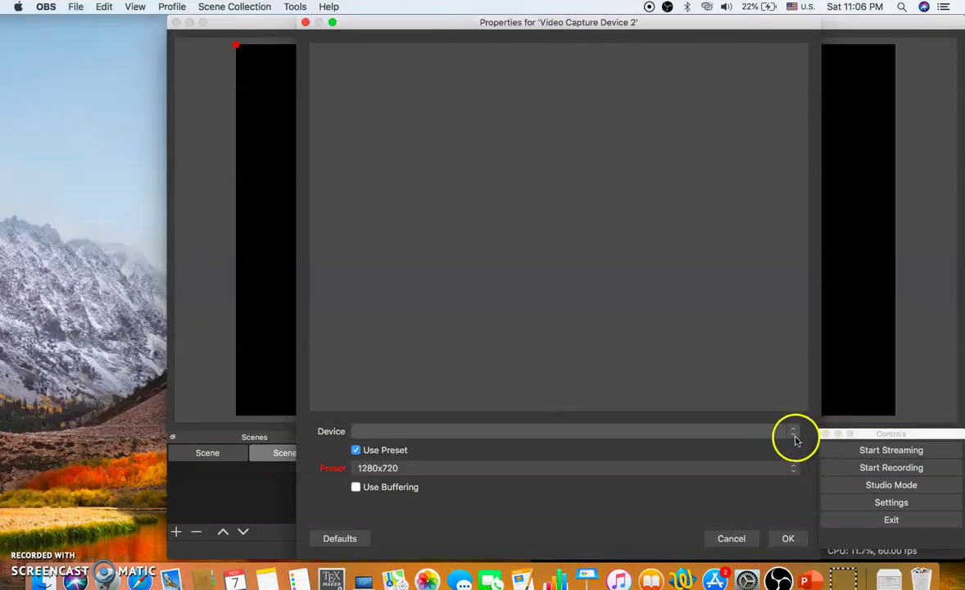
click(793, 434)
click(778, 447)
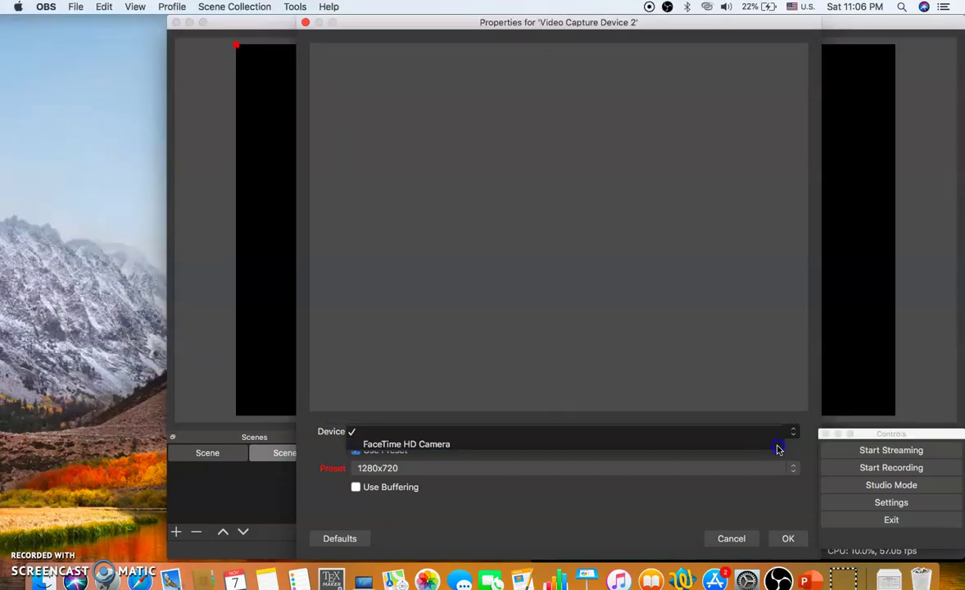
click(779, 445)
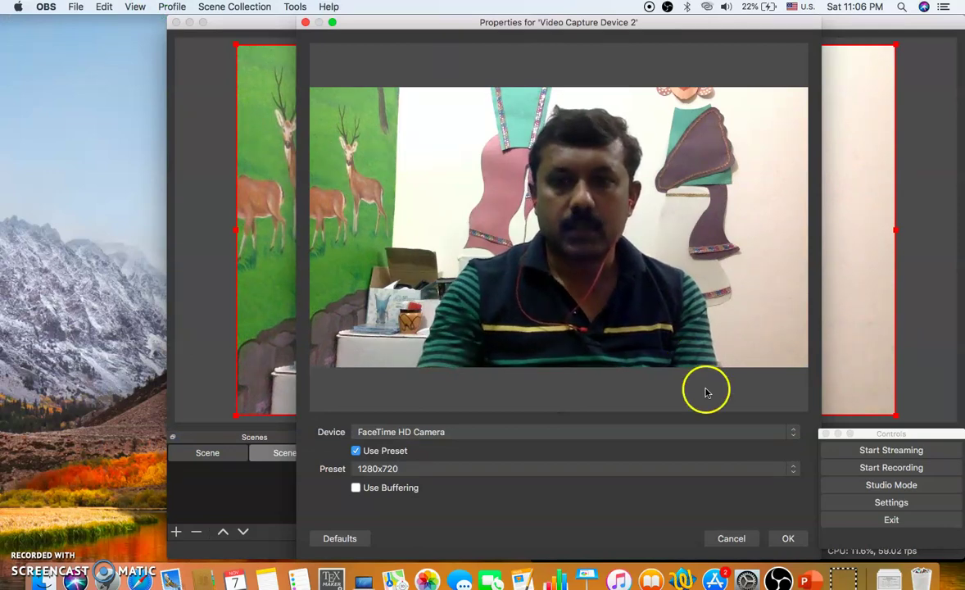
click(788, 539)
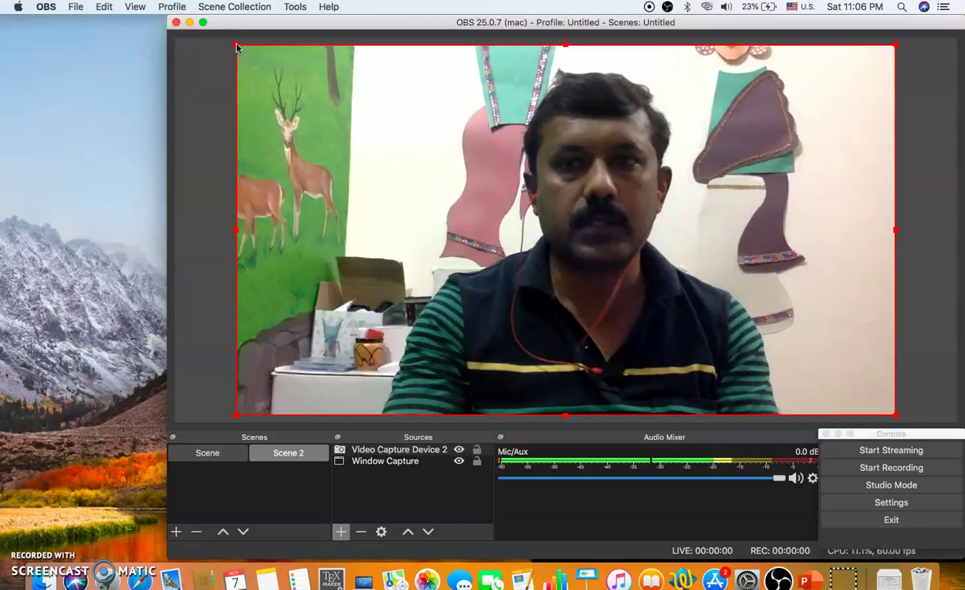
key(ctrl+super+f)
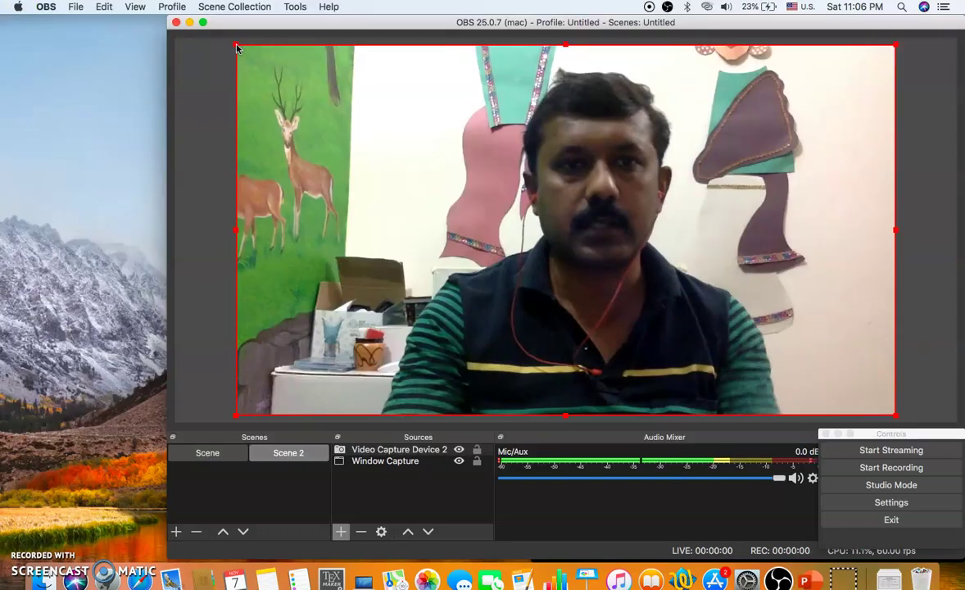
- Resize the webcam into a small bottom-right overlay on the slideshow, then start recording with Ctrl+Shift+R
drag(237, 50, 823, 335)
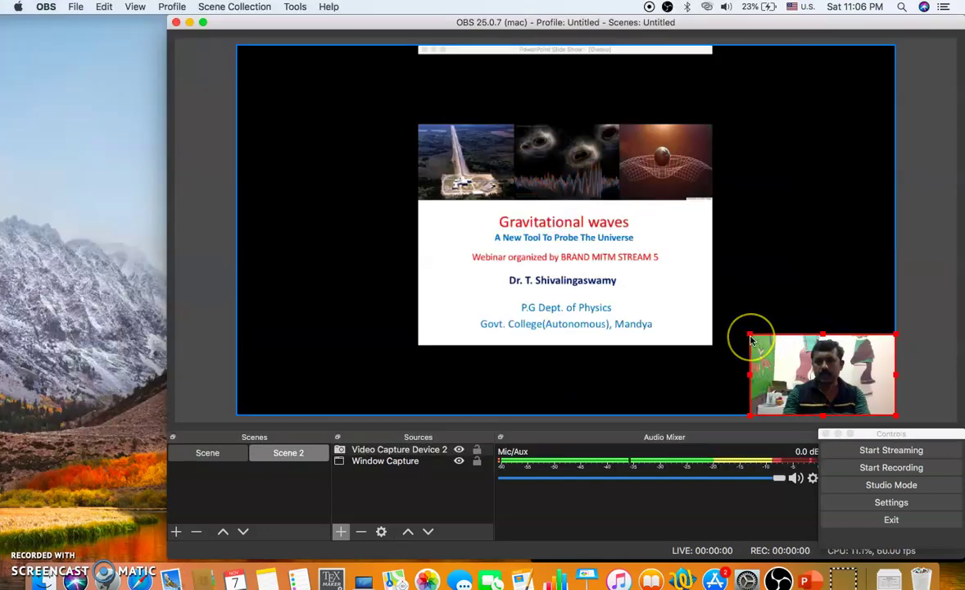
drag(751, 337, 779, 349)
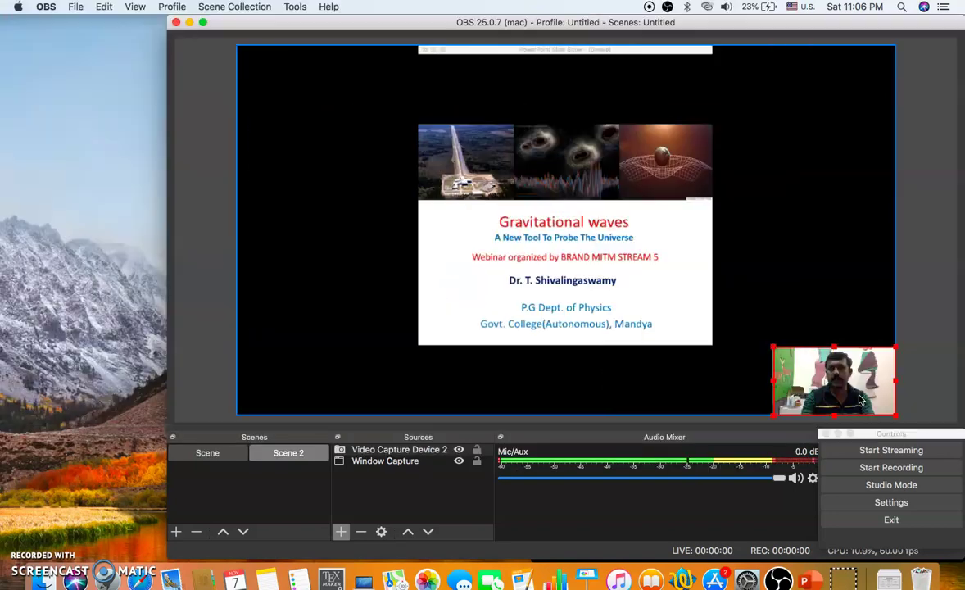
drag(861, 399, 857, 373)
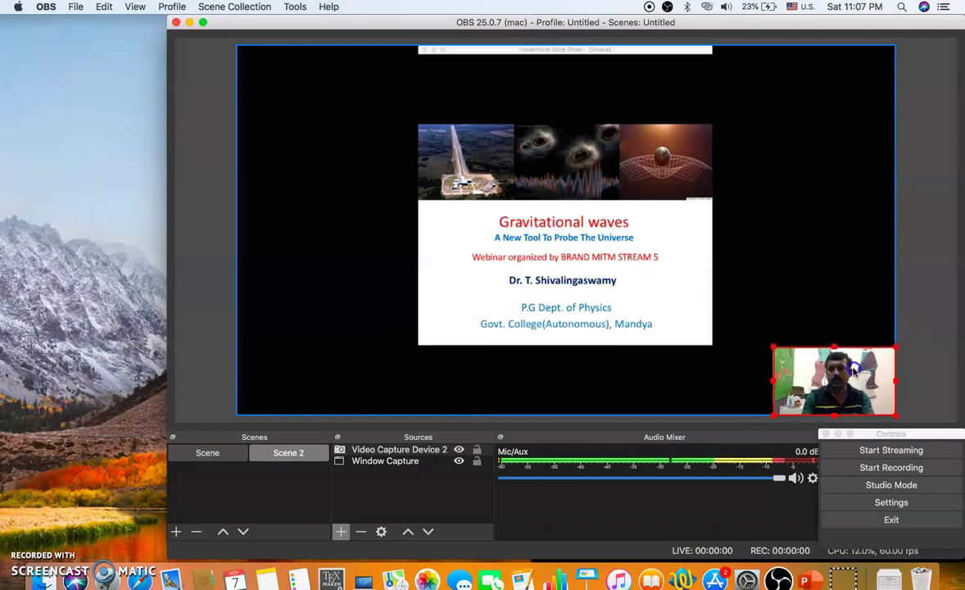
click(815, 231)
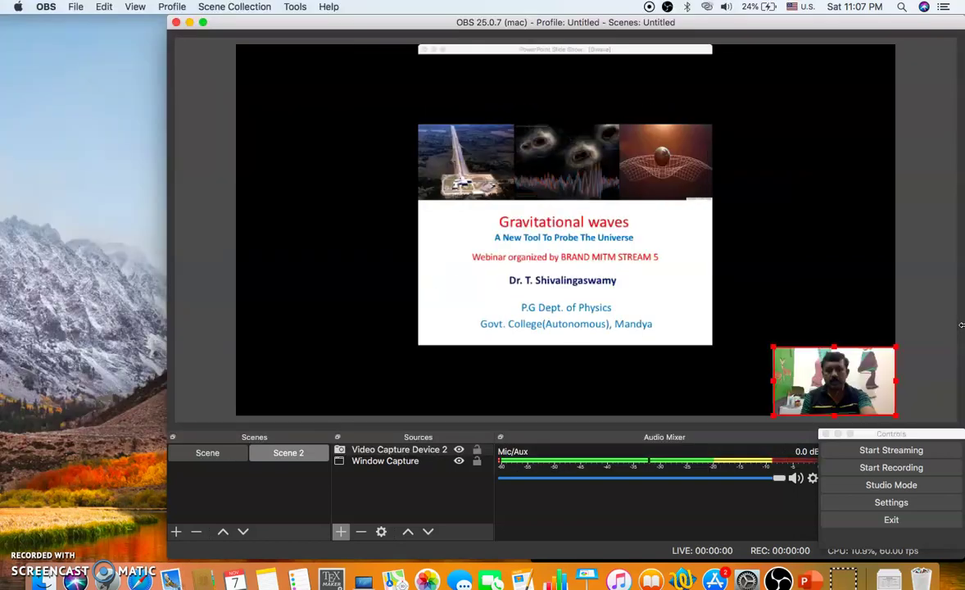
key(ctrl+shift+r)
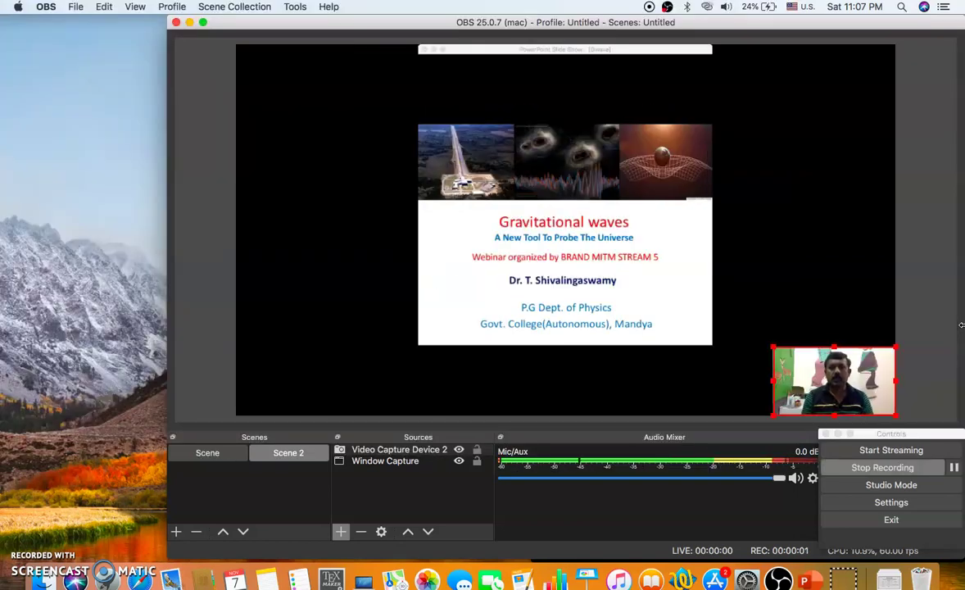